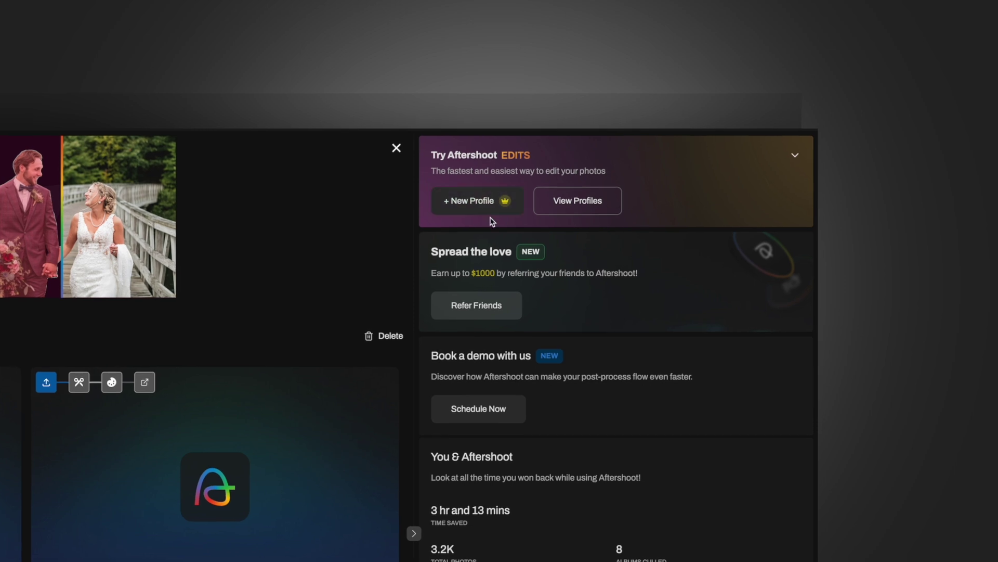
pyautogui.click(468, 200)
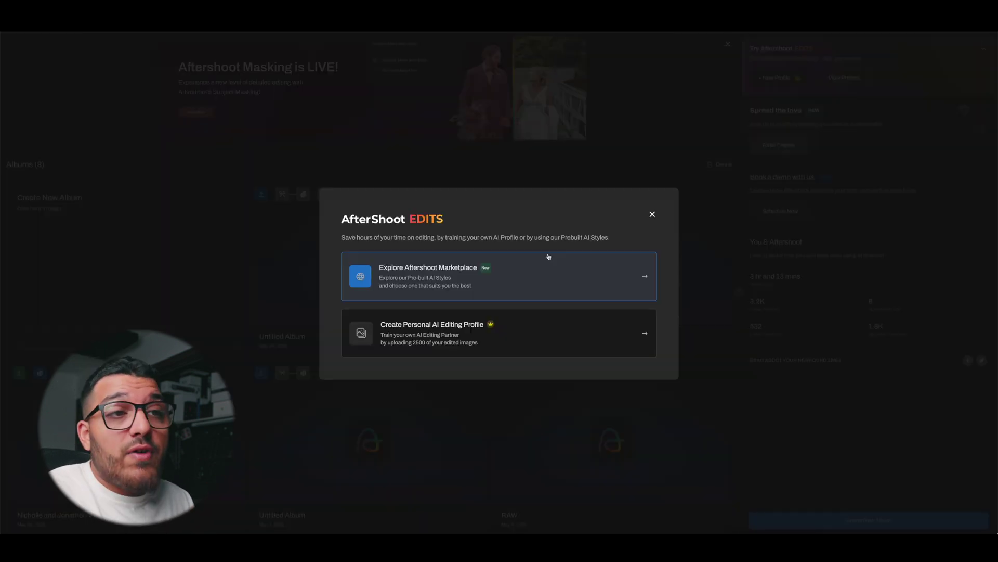
pyautogui.click(652, 215)
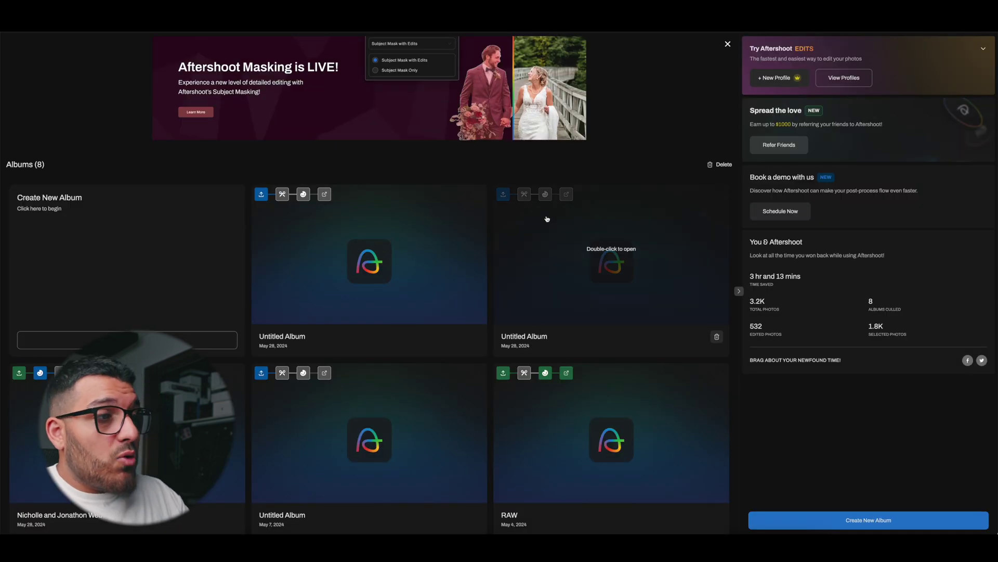
pyautogui.click(183, 341)
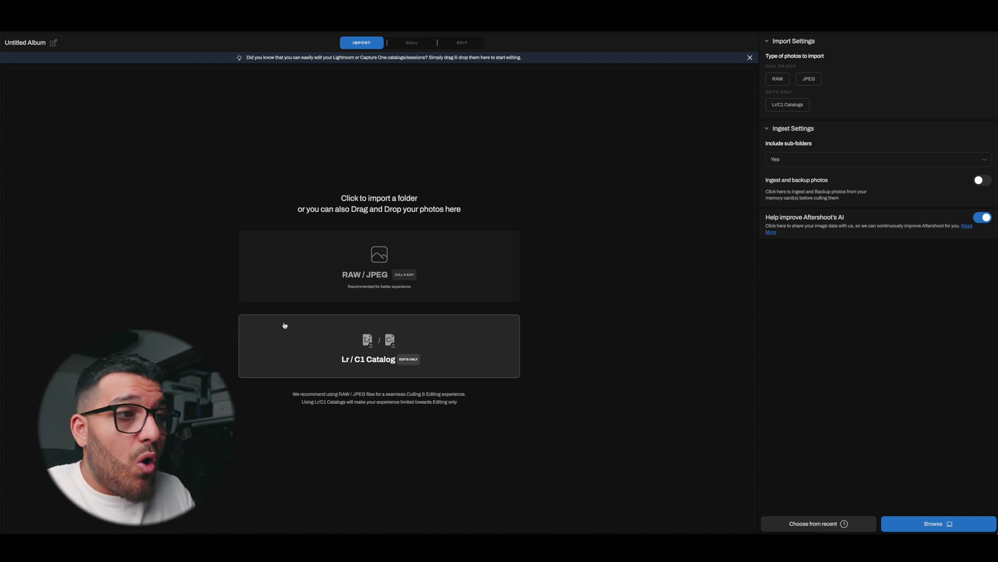
# - Import the folder of 427 RAW .ARW files into the RAW album and move to editing
pyautogui.click(392, 271)
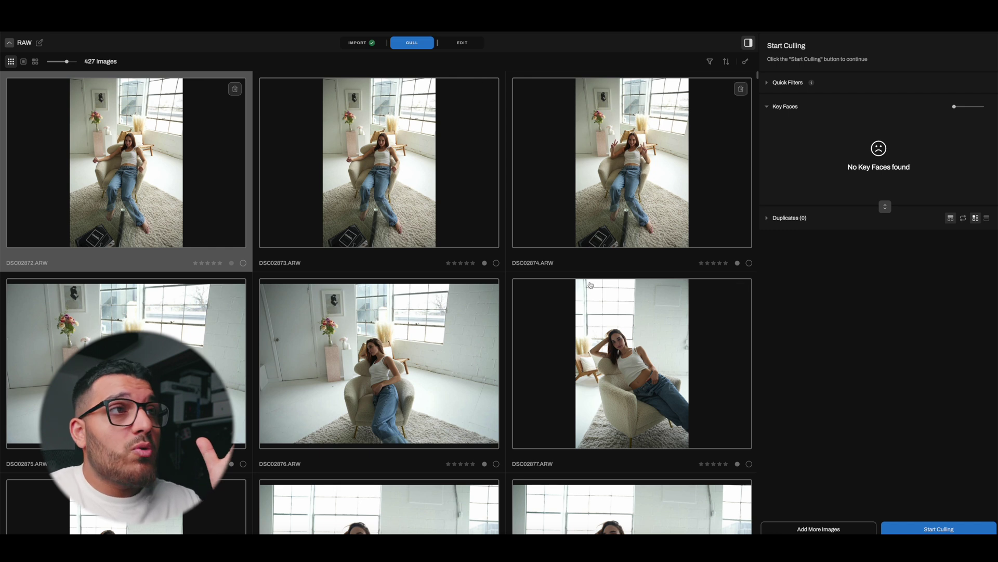
pyautogui.click(465, 46)
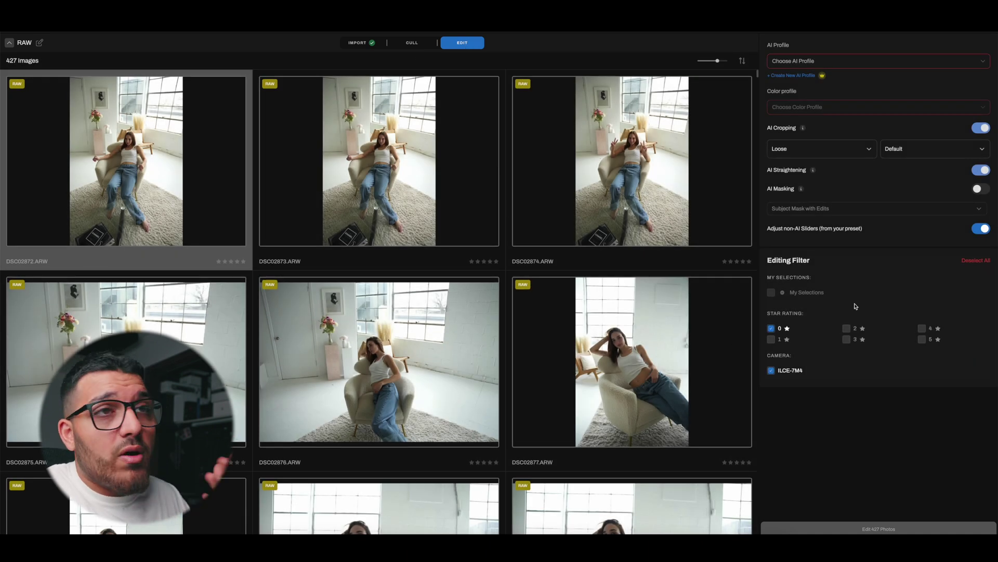
# - Apply the Portraits AI profile to the 427 photos, then reopen the profile list for the Marketplace
pyautogui.click(793, 63)
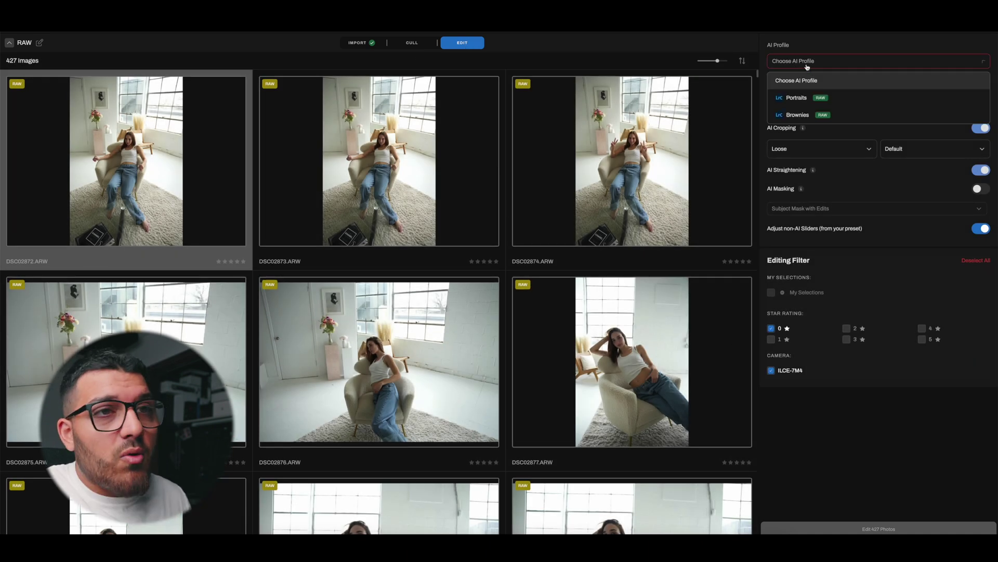
pyautogui.click(793, 96)
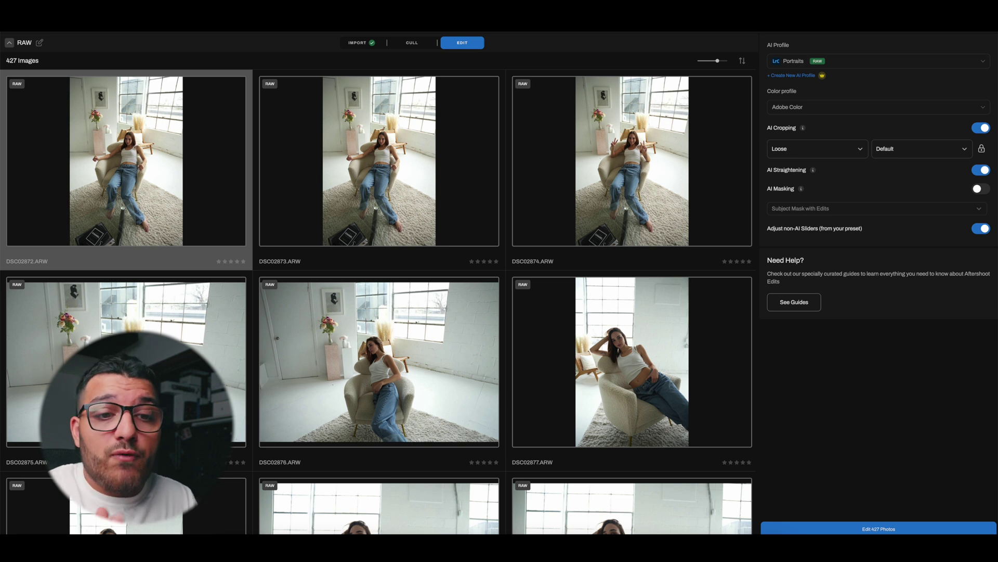
pyautogui.click(835, 63)
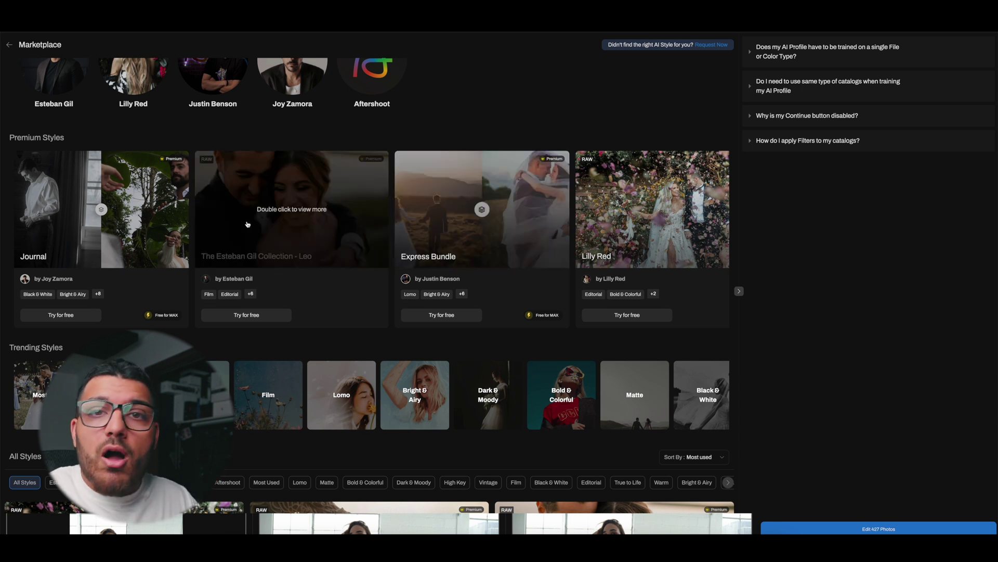
# - Enable AI Cropping at Loose strength with Default aspect ratio, and turn on AI subject Masking
pyautogui.doubleClick(268, 216)
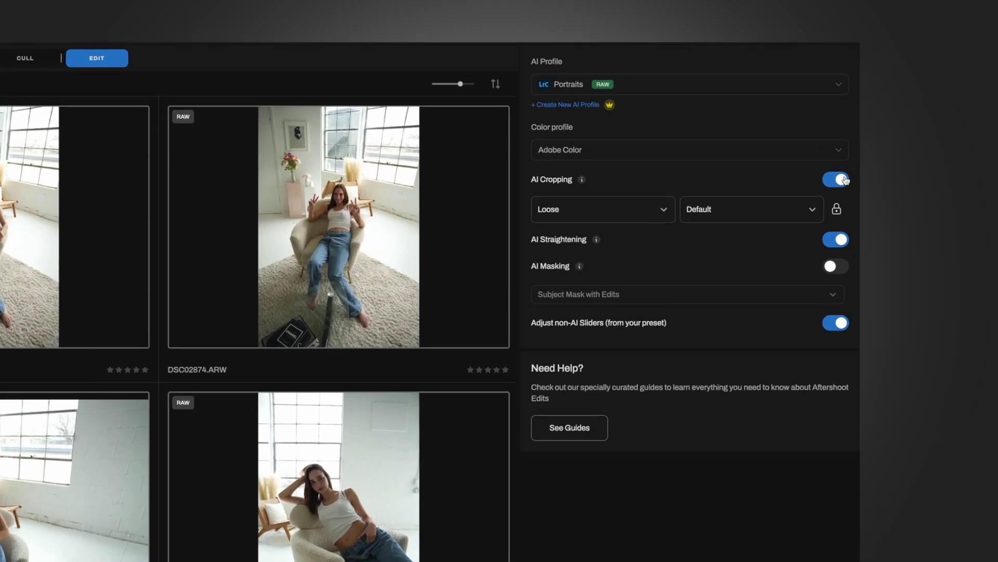
pyautogui.click(913, 149)
pyautogui.click(791, 196)
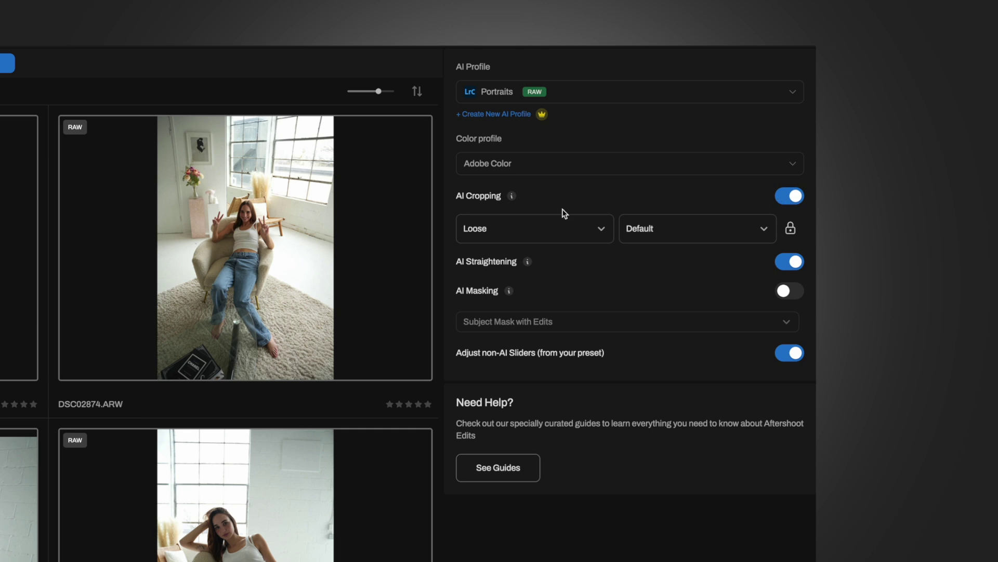
pyautogui.click(542, 228)
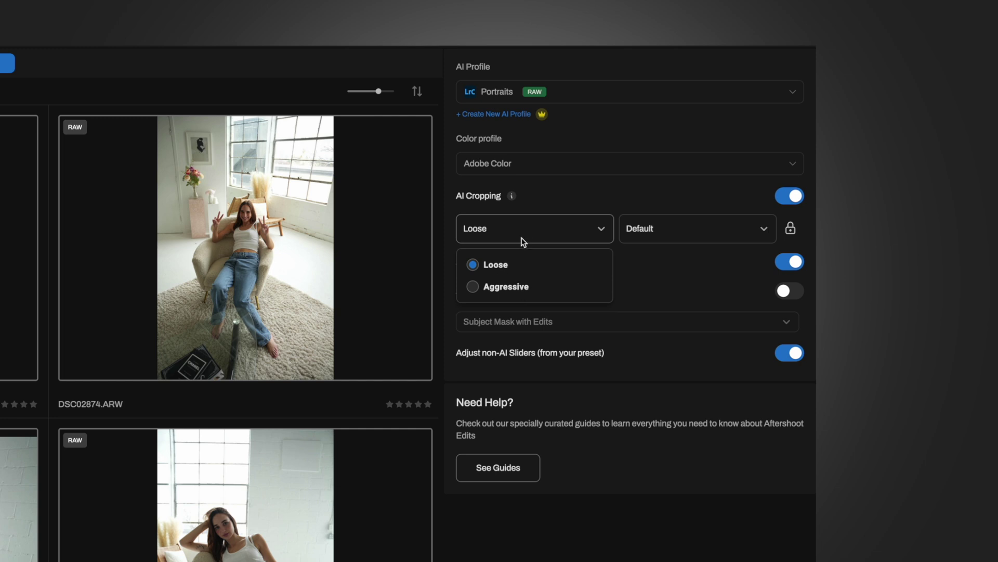
pyautogui.click(589, 229)
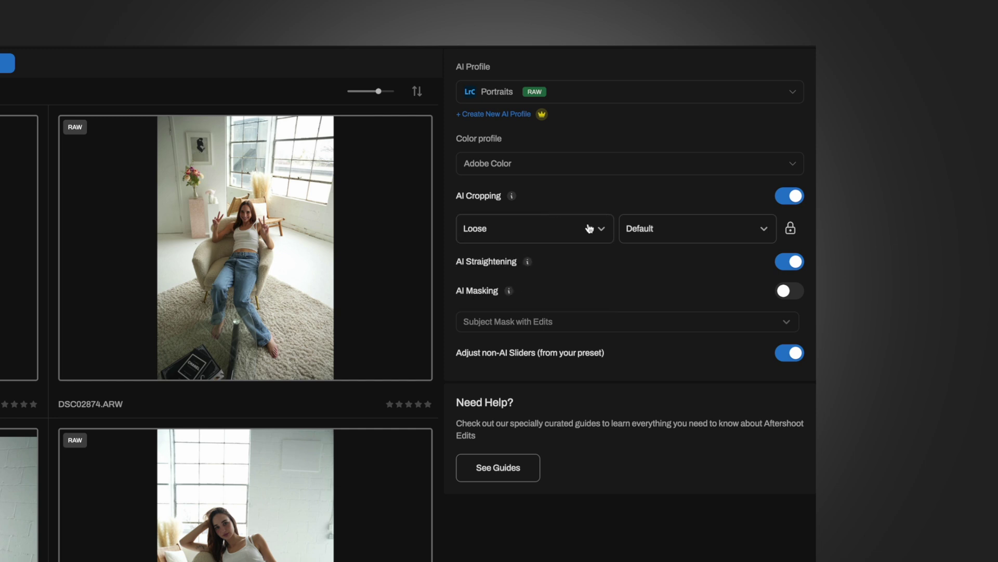
pyautogui.click(664, 233)
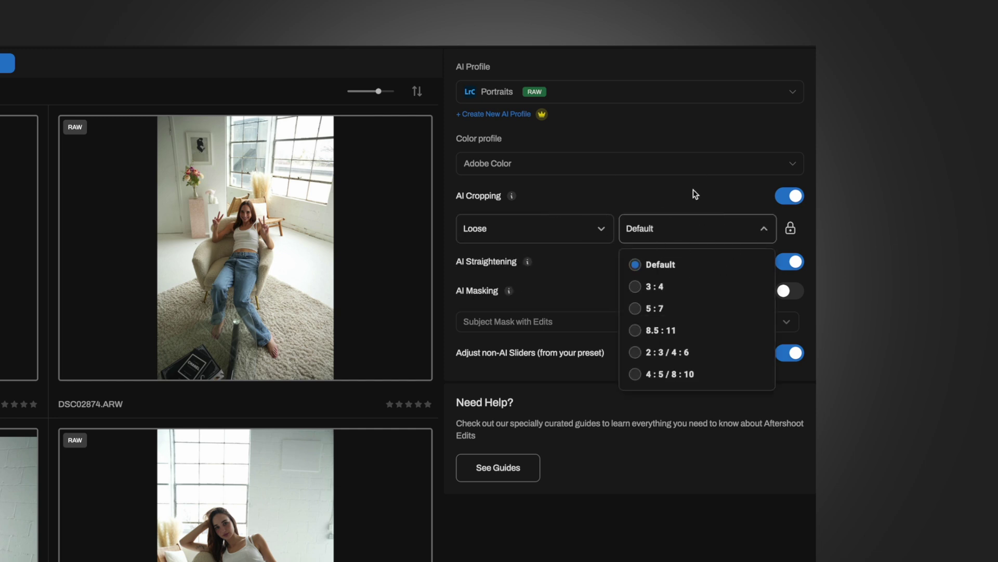
pyautogui.click(644, 206)
pyautogui.click(689, 234)
pyautogui.click(671, 200)
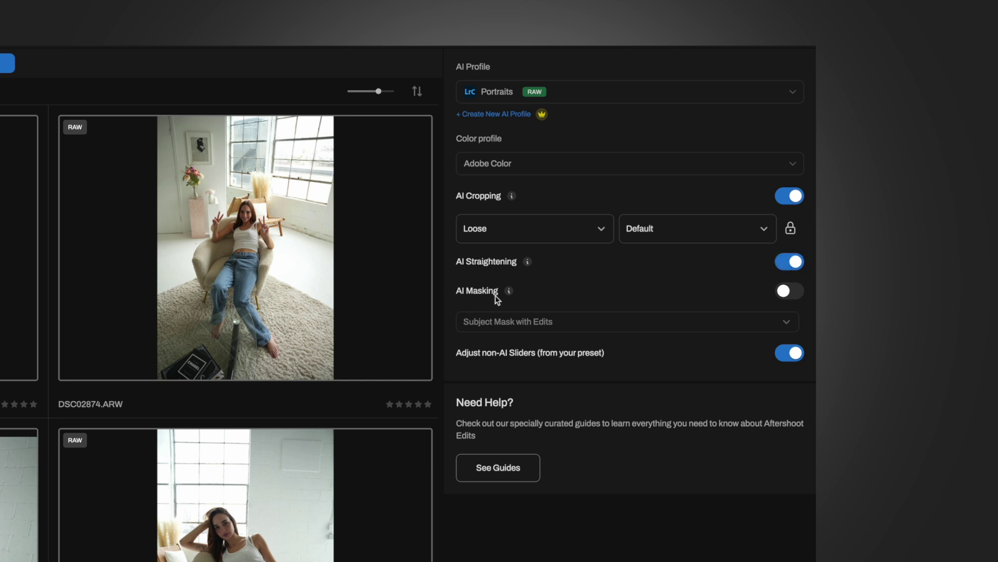
pyautogui.click(790, 292)
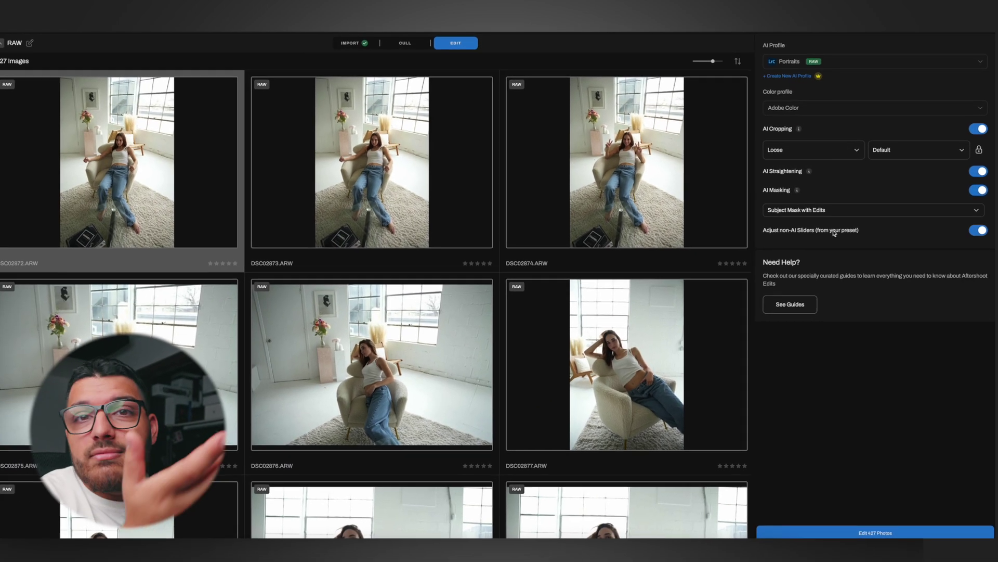
# - AI-edit all 427 photos and export them to Lightroom Classic via one-click export
pyautogui.click(874, 533)
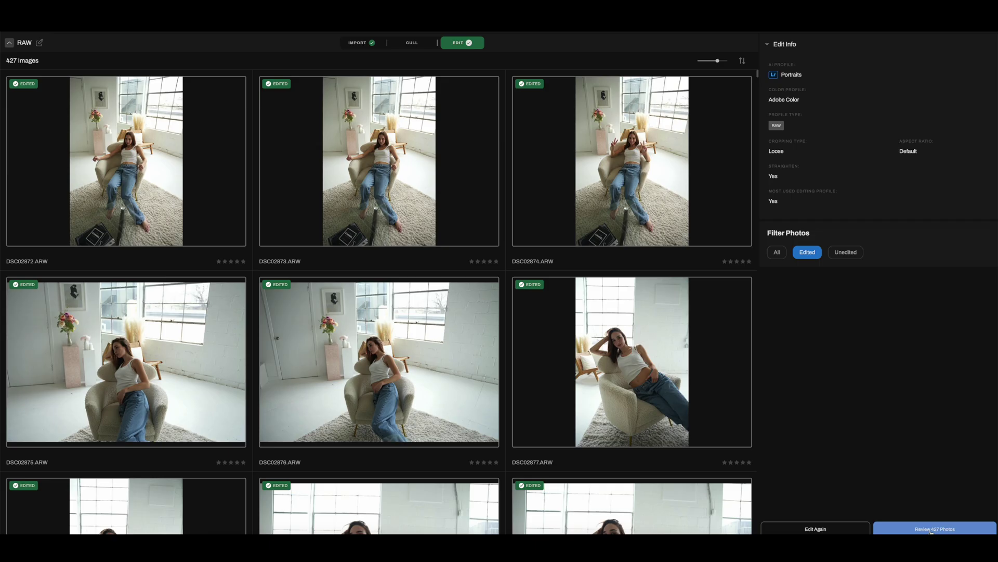
pyautogui.click(931, 529)
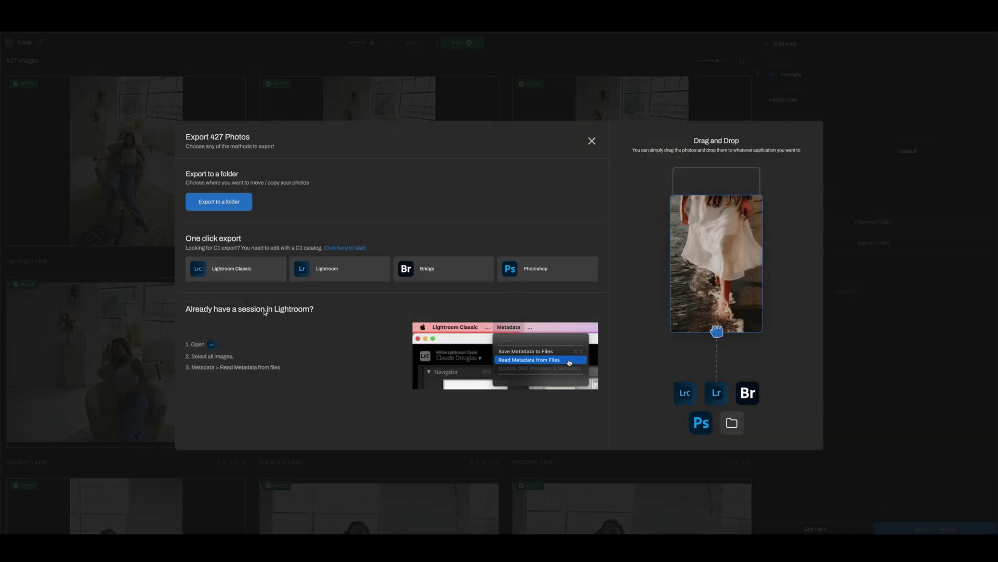
pyautogui.click(273, 274)
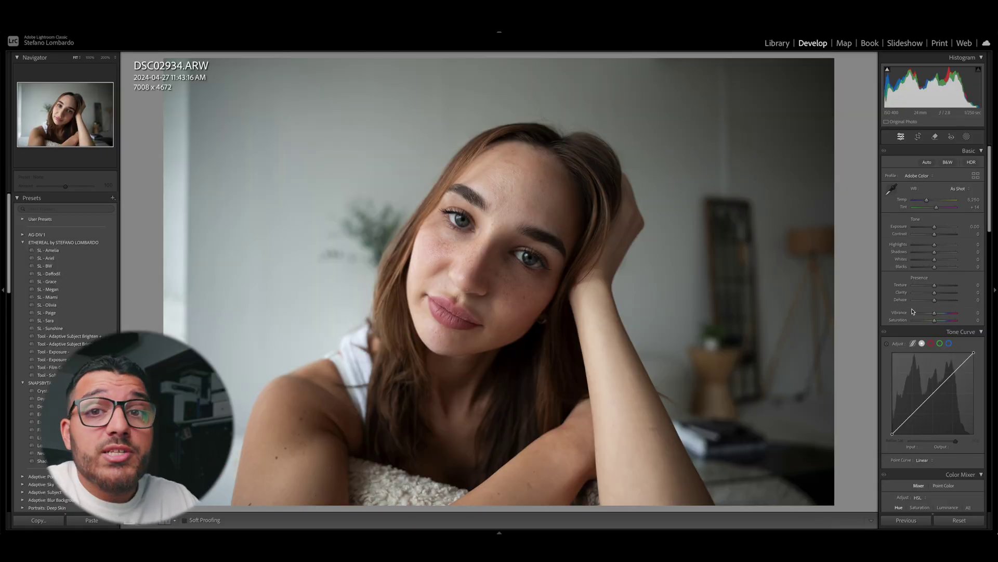
# - Restore the edited DSC02934.ARW and inspect the eyebrow at 200% before returning to full view
pyautogui.scroll(-4, 934, 308)
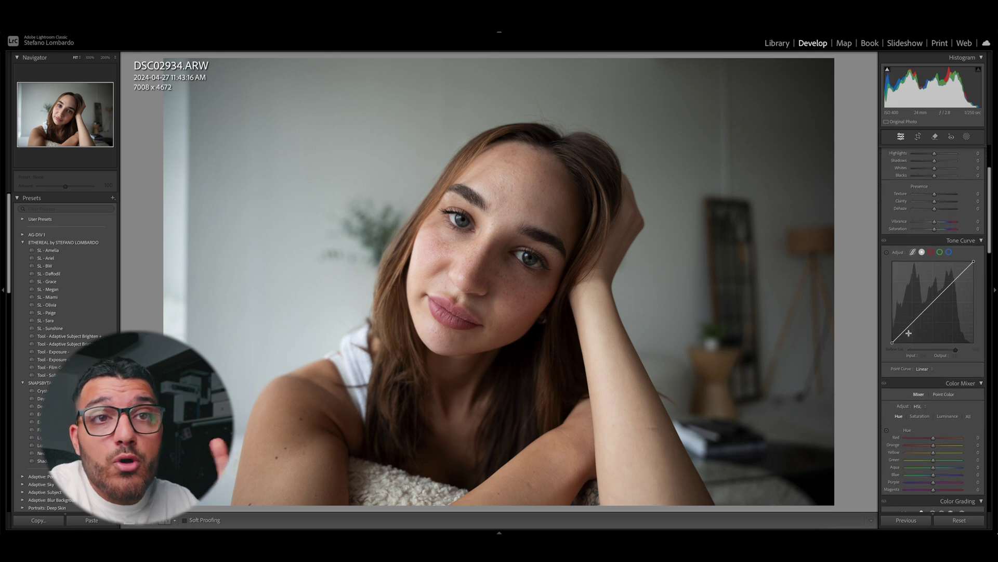
pyautogui.scroll(-15, 909, 311)
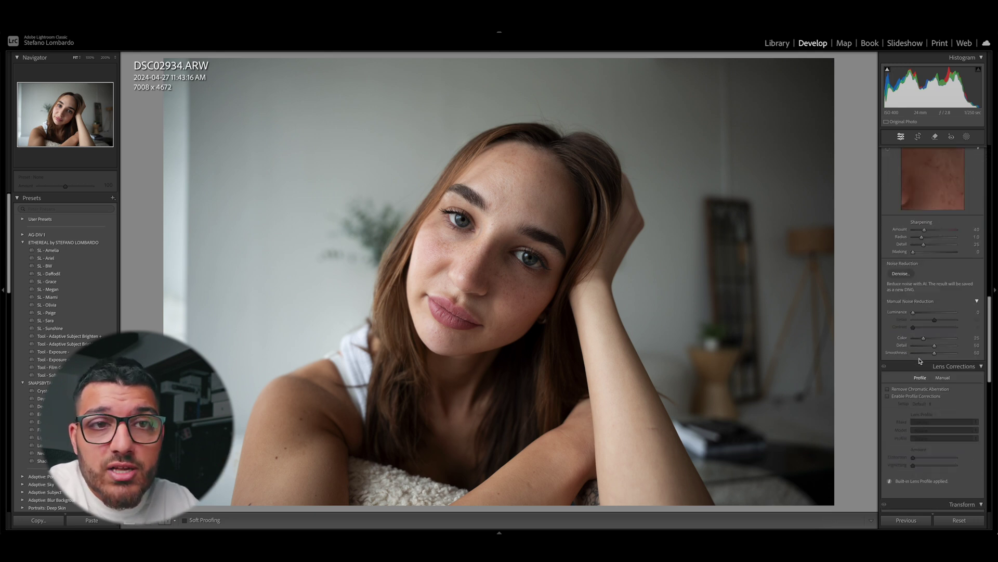
pyautogui.scroll(-10, 920, 361)
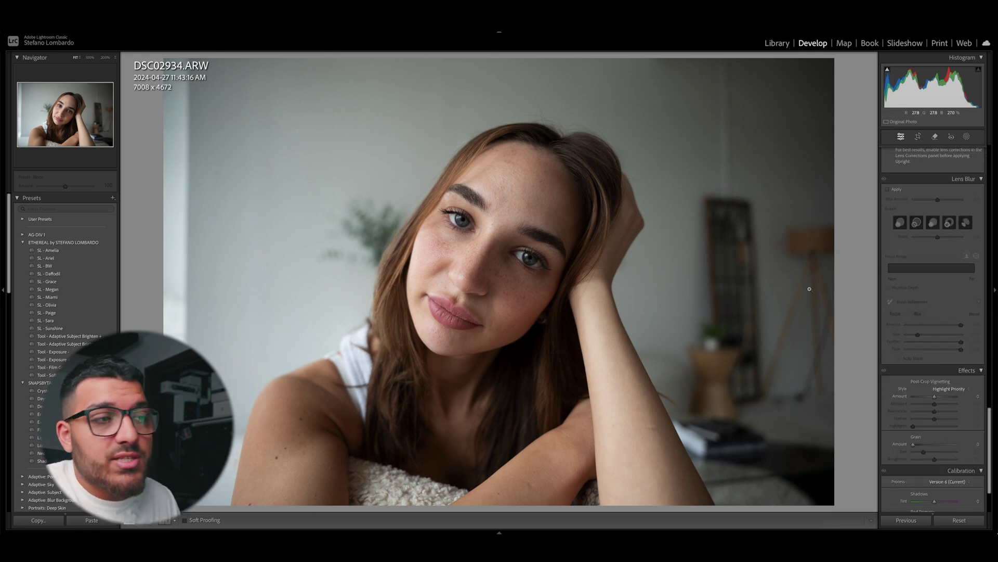
pyautogui.press('super+z')
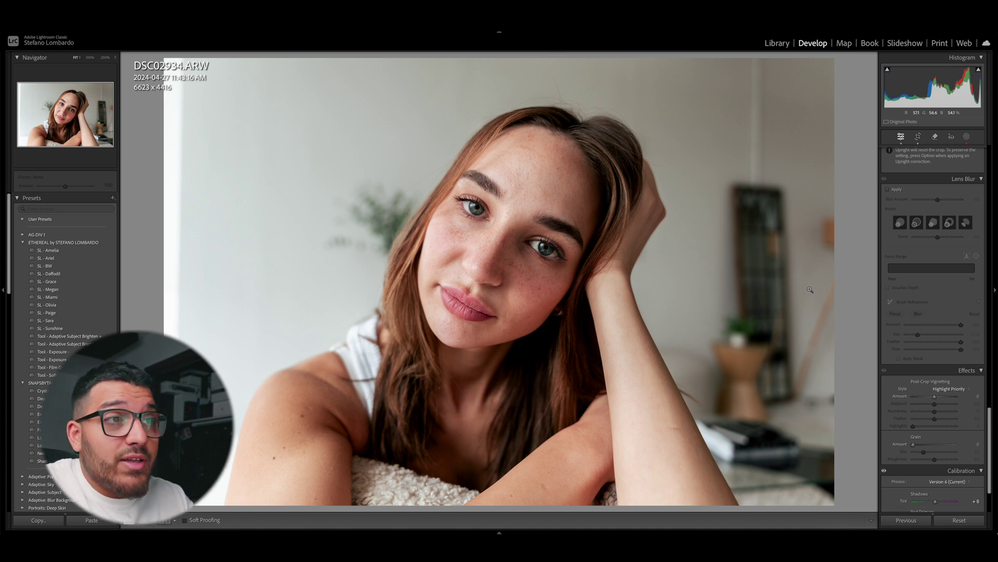
pyautogui.click(504, 201)
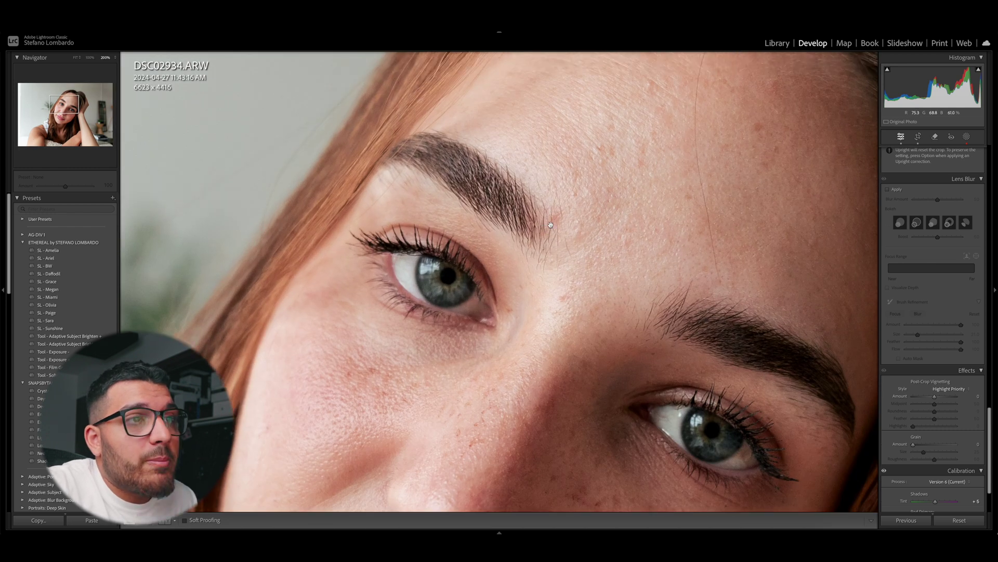
pyautogui.scroll(-10, 624, 279)
pyautogui.press('z')
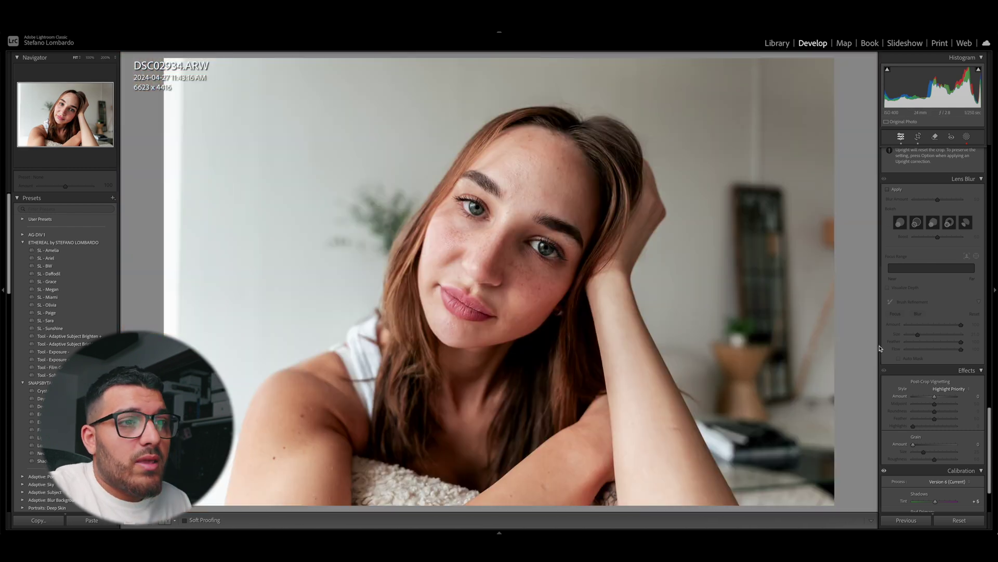
# - Compare original and AI edit by resetting and undoing twice, then view the AI crop
pyautogui.click(958, 520)
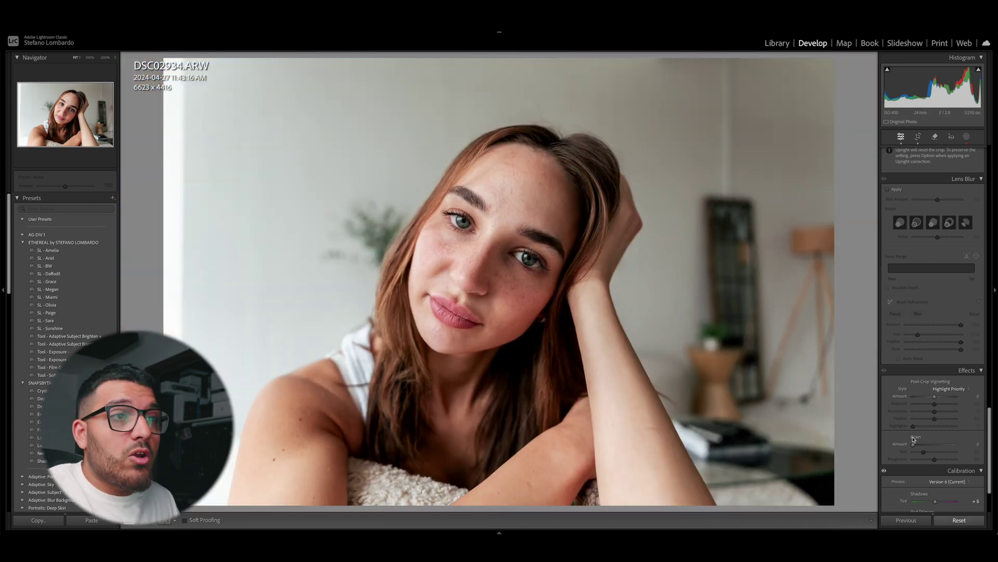
pyautogui.press('super+z')
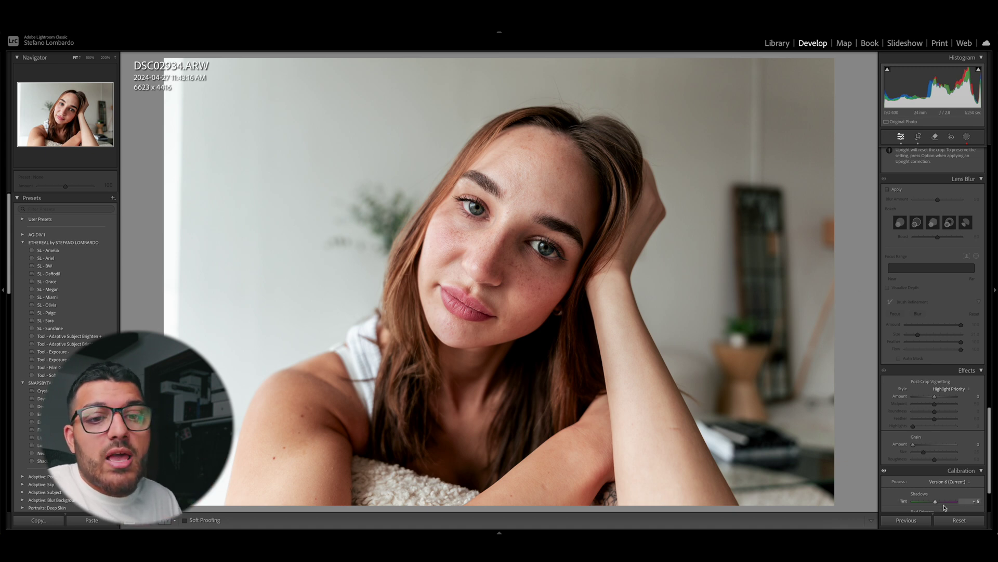
pyautogui.click(959, 521)
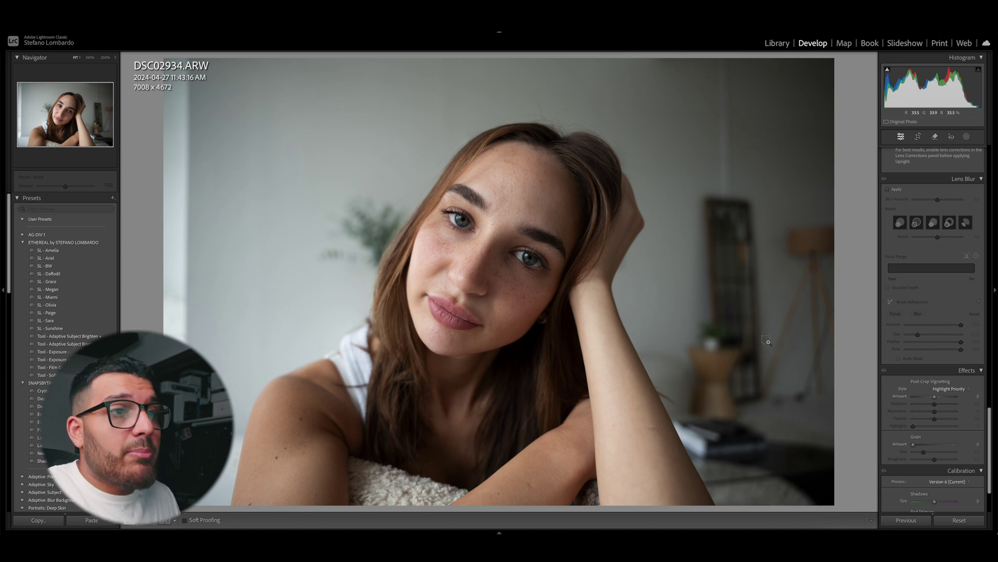
pyautogui.press('super+z')
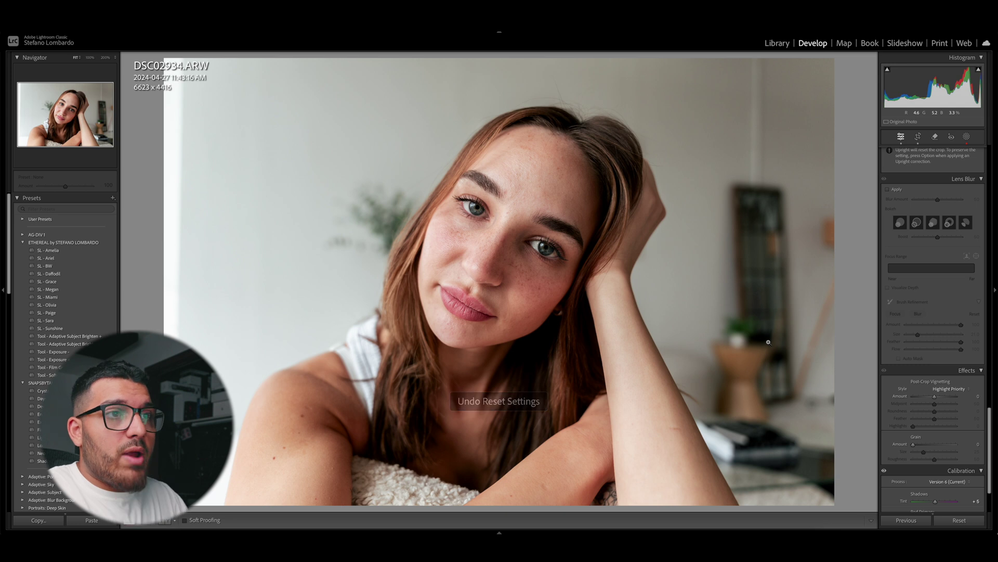
pyautogui.click(918, 138)
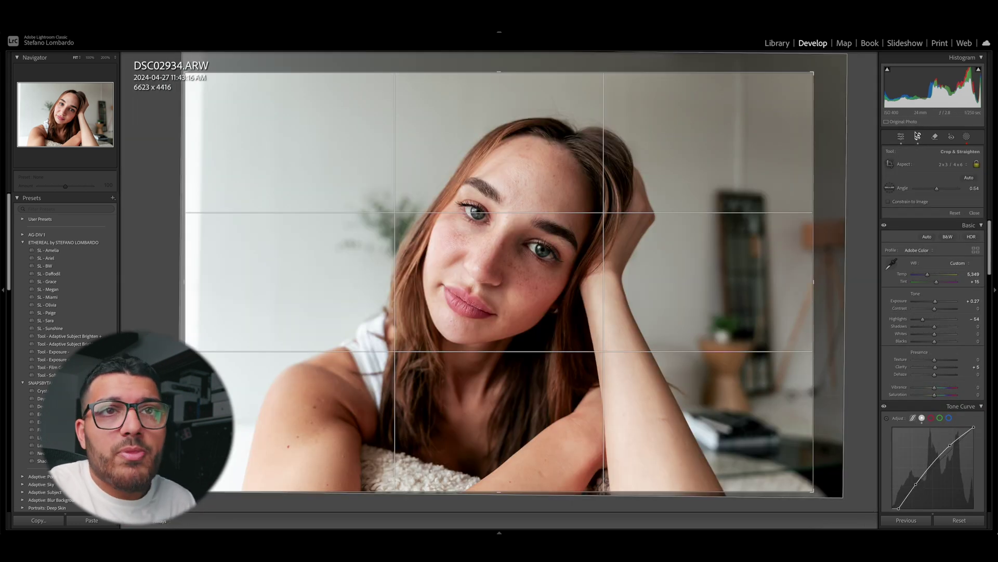
# - Select the AI subject mask, try Saturation 7, undo it, and close Masking
pyautogui.click(918, 136)
pyautogui.click(967, 138)
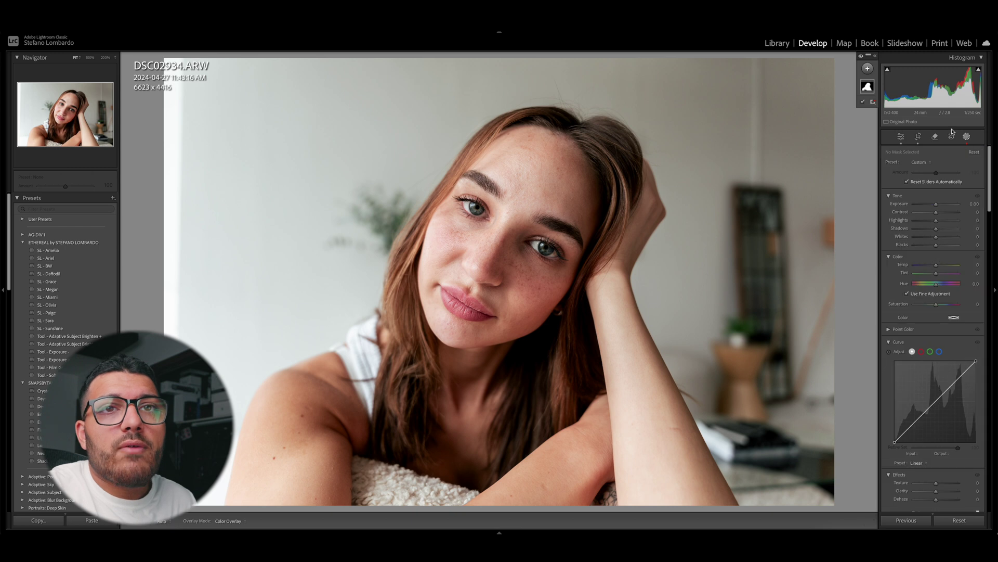
pyautogui.click(866, 87)
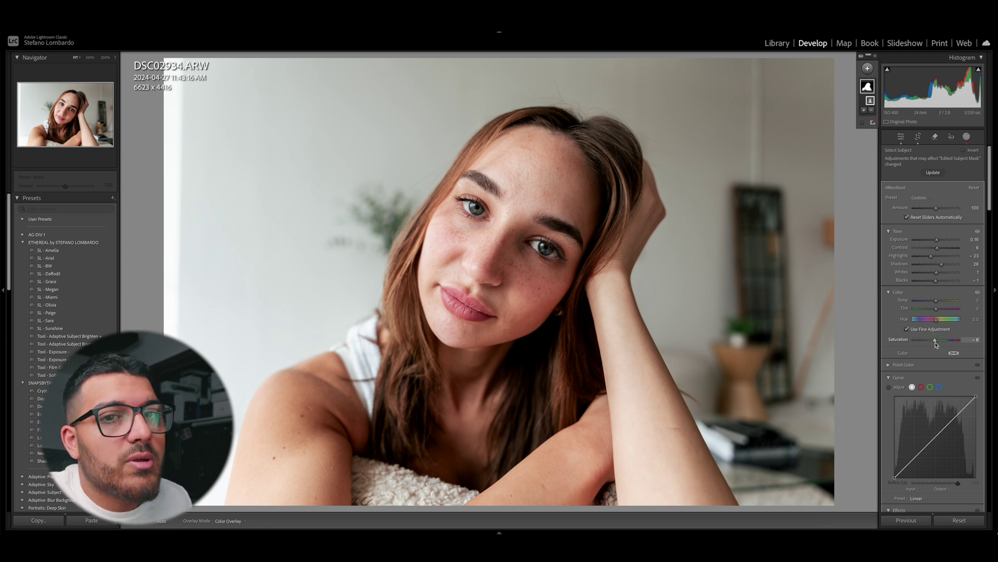
pyautogui.moveTo(936, 343); pyautogui.dragTo(939, 343)
pyautogui.hotkey('ctrl', 'z')
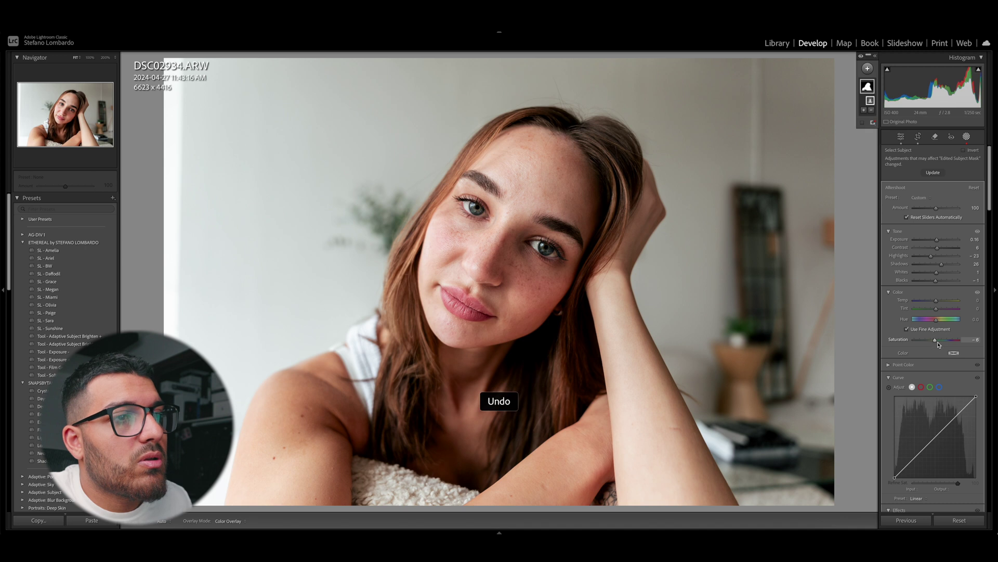
pyautogui.click(968, 137)
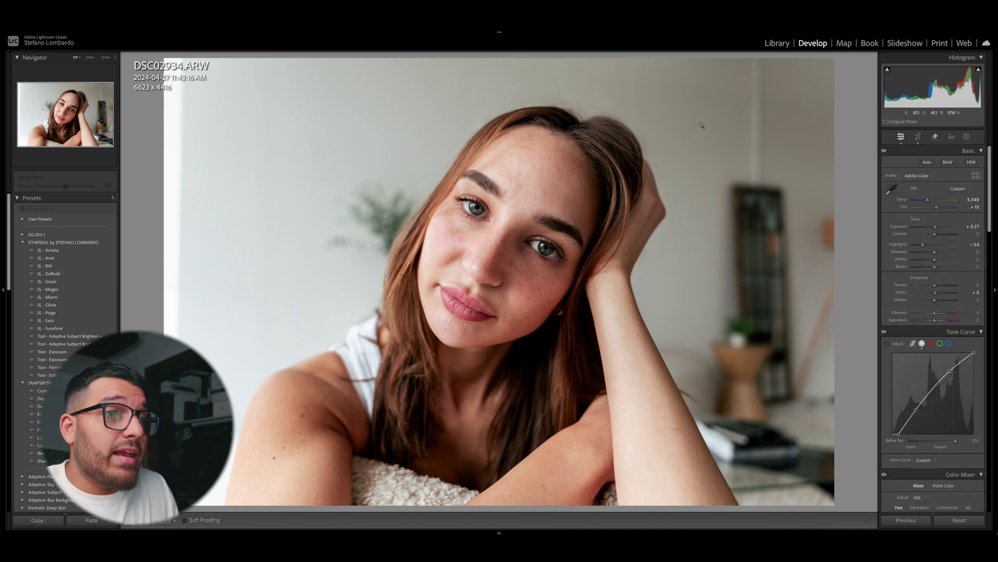
# - Browse the Library thumbnail grid and open photo 257, DSC03132.ARW, full size
pyautogui.press('e')
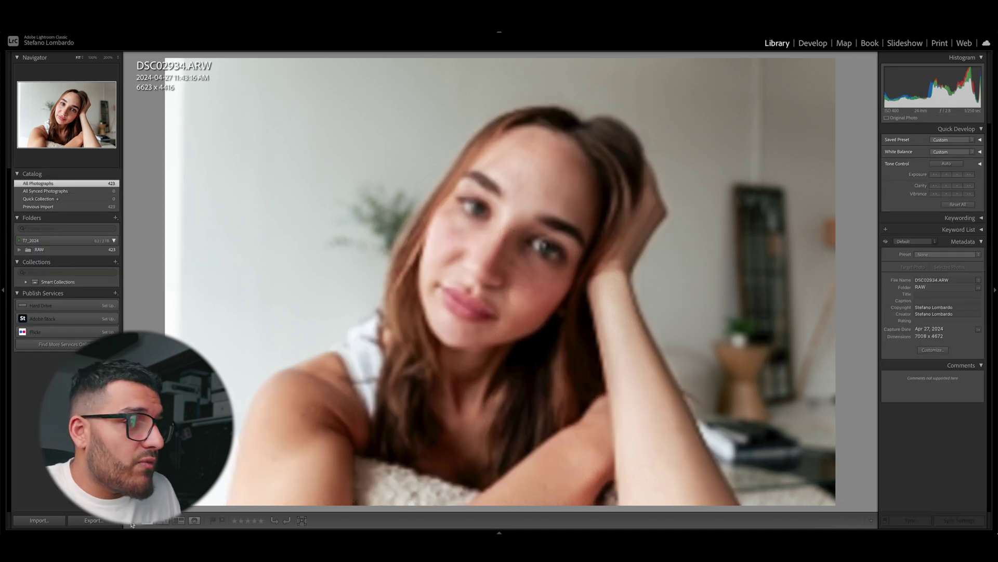
pyautogui.press('g')
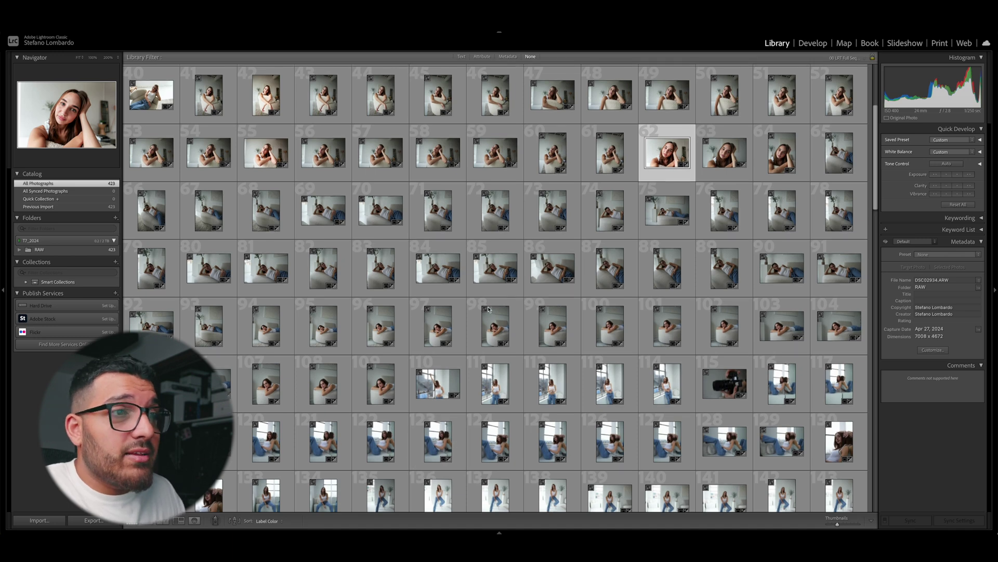
pyautogui.scroll(3, 498, 398)
pyautogui.scroll(-2, 499, 398)
pyautogui.scroll(2, 498, 405)
pyautogui.scroll(-20, 497, 411)
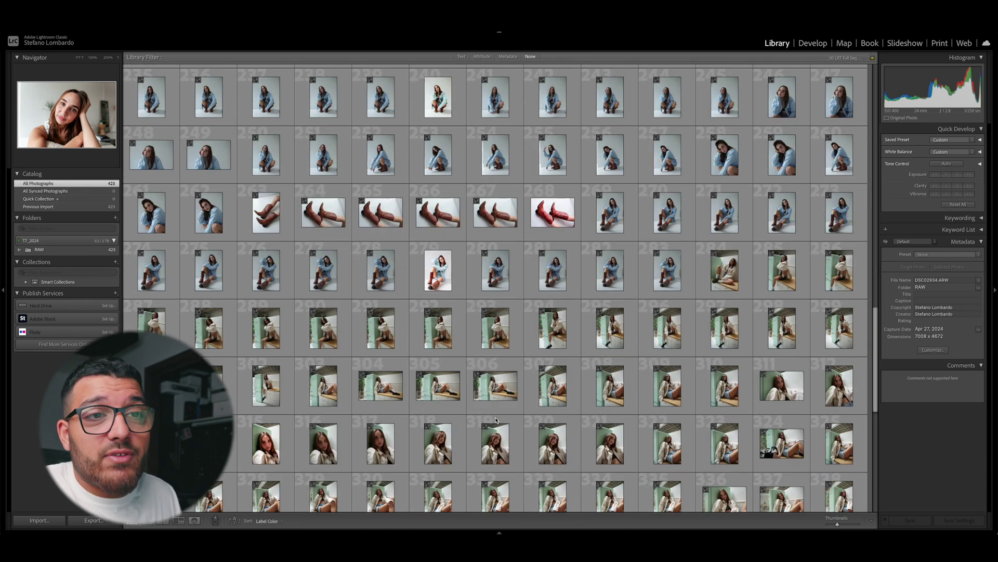
pyautogui.scroll(10, 496, 416)
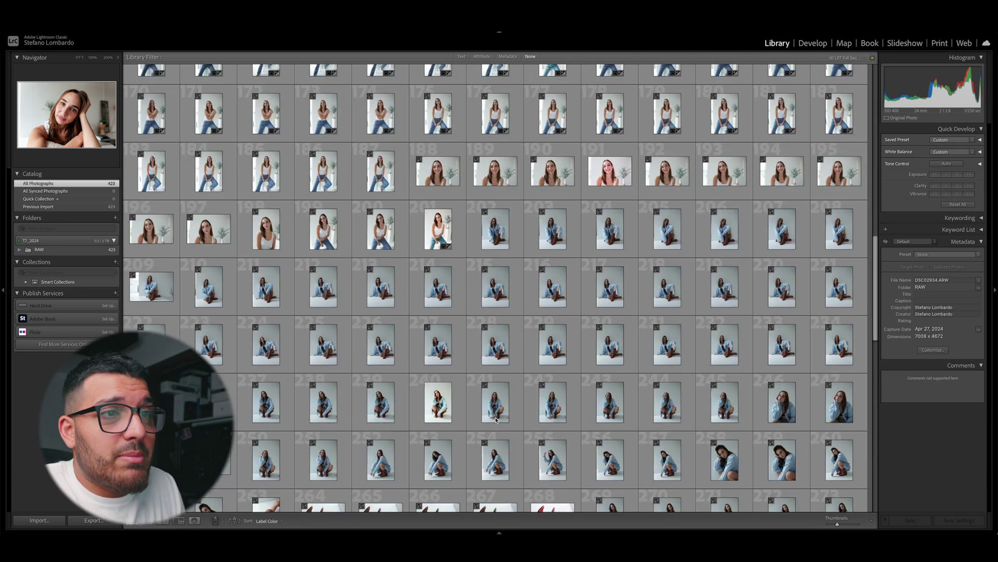
pyautogui.scroll(-1, 508, 338)
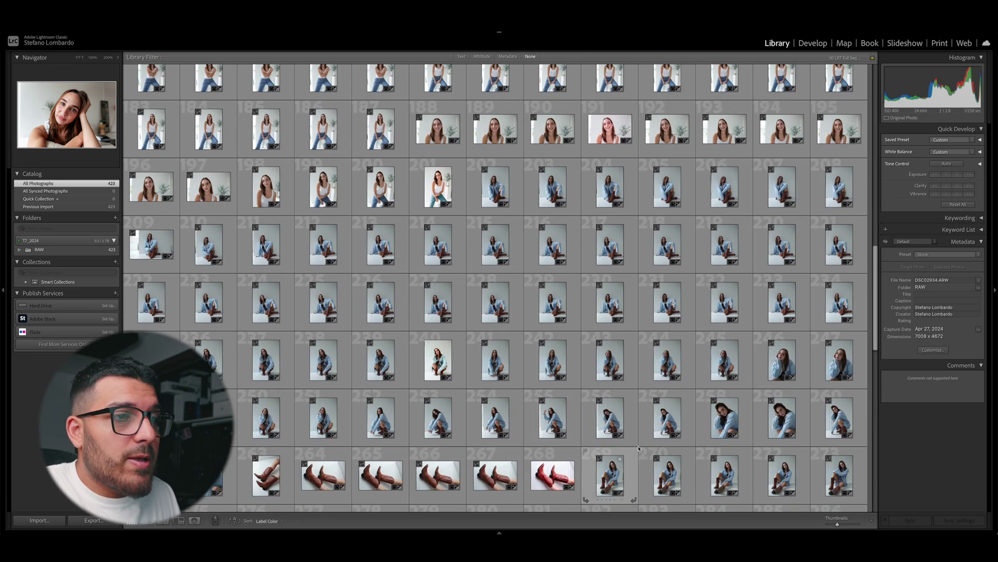
pyautogui.doubleClick(661, 406)
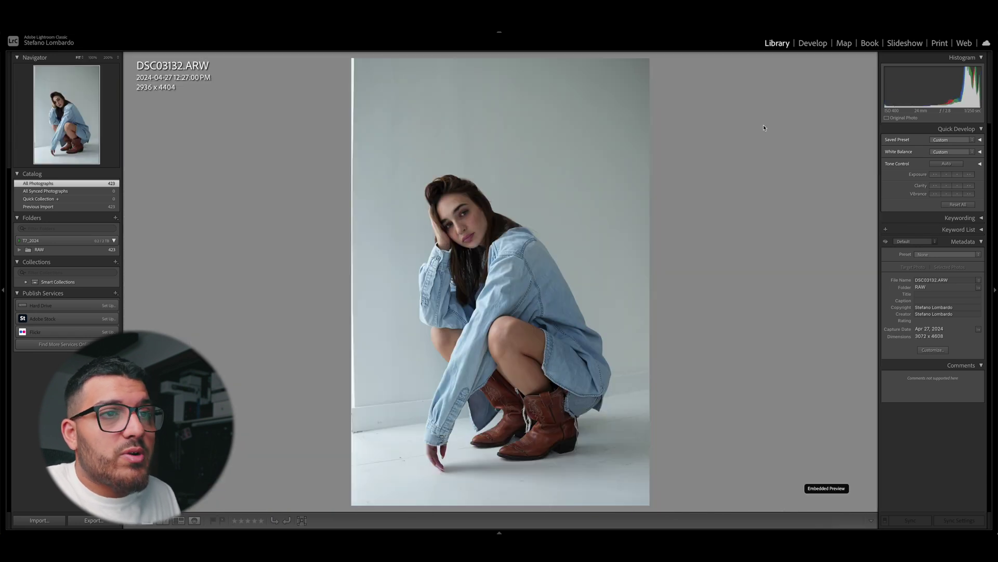
# - In Develop, reset DSC03132.ARW, undo to restore its AI edits, and select its subject mask
pyautogui.click(812, 44)
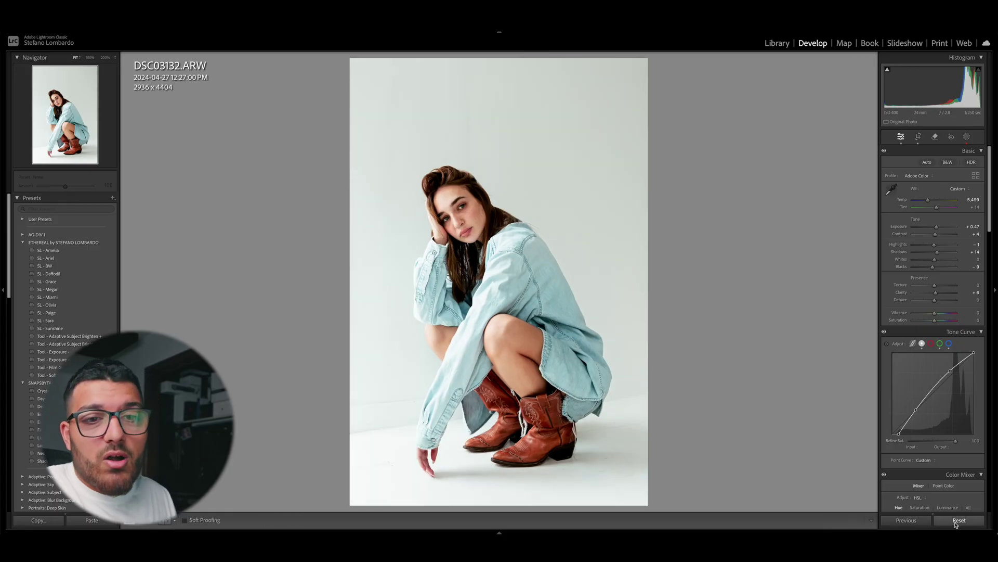
pyautogui.click(955, 521)
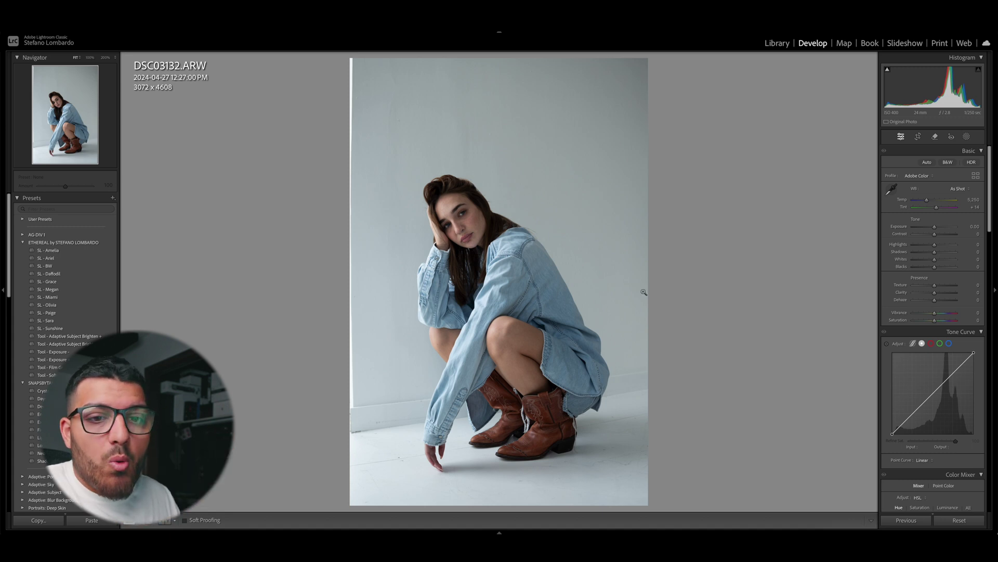
pyautogui.hotkey('ctrl', 'z')
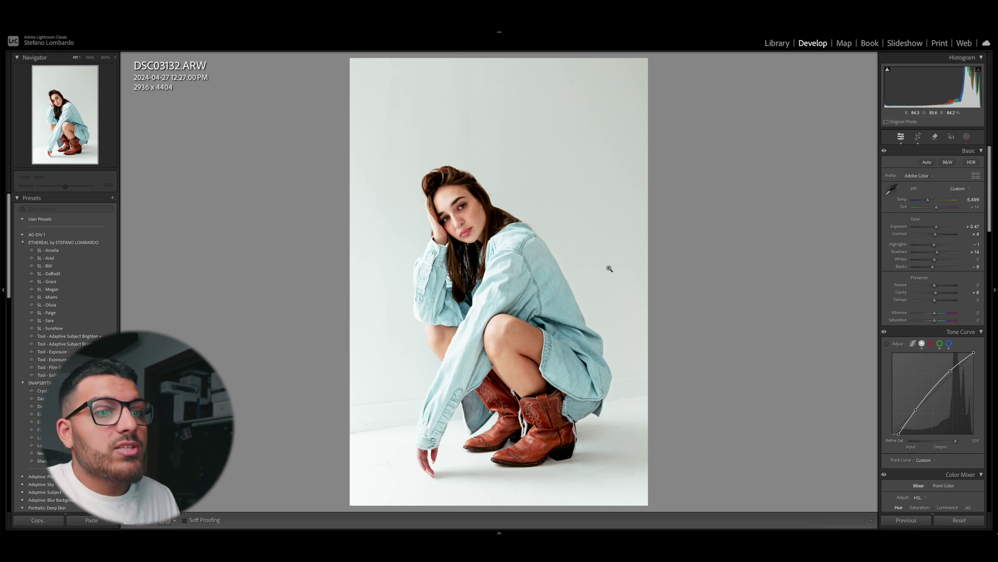
pyautogui.click(966, 136)
pyautogui.click(867, 86)
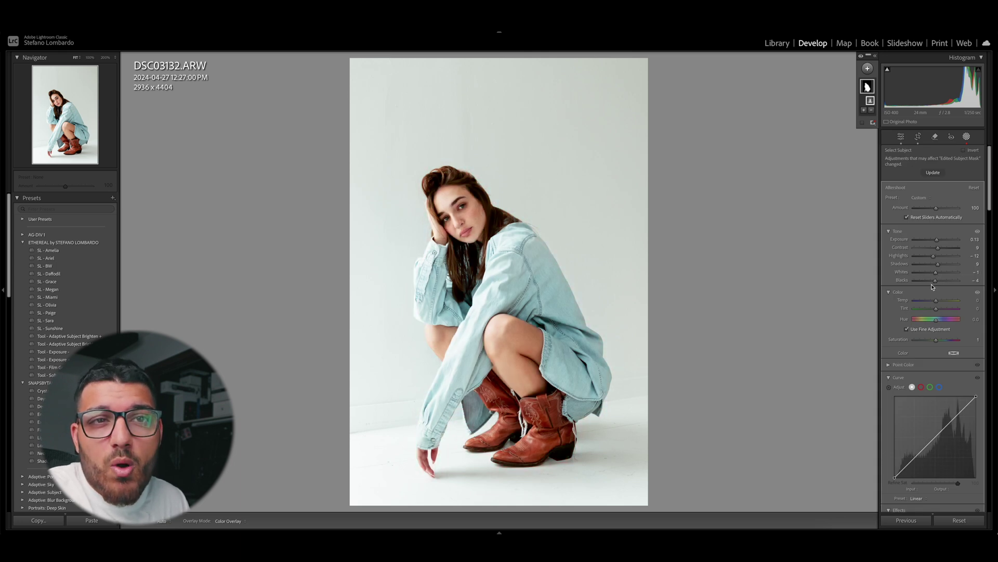
# - Scroll through the subject mask's slider settings to review them
pyautogui.scroll(-1, 941, 344)
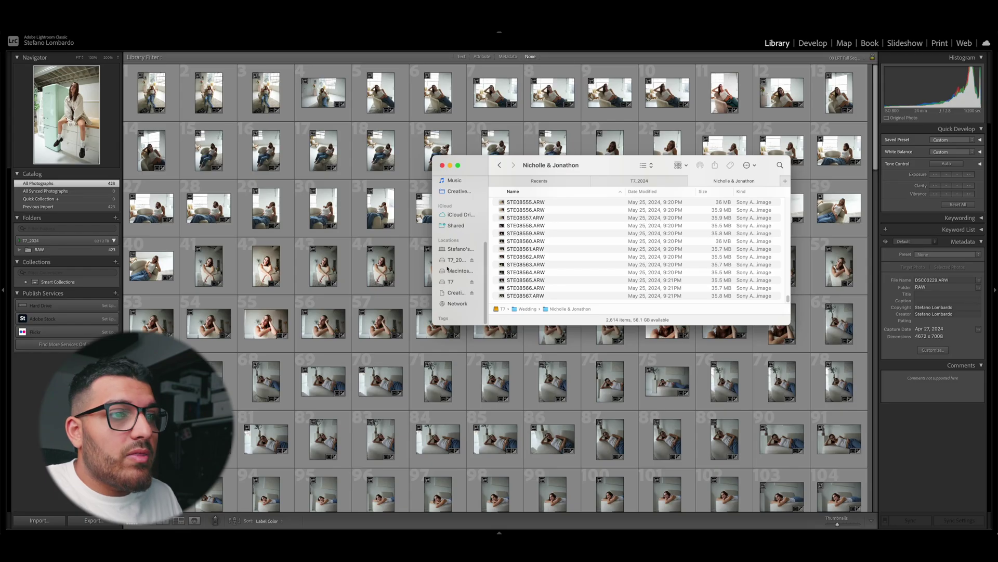
# - Reveal the photo in Finder and select a batch of .xmp sidecar files in the Edited folder
pyautogui.click(483, 273)
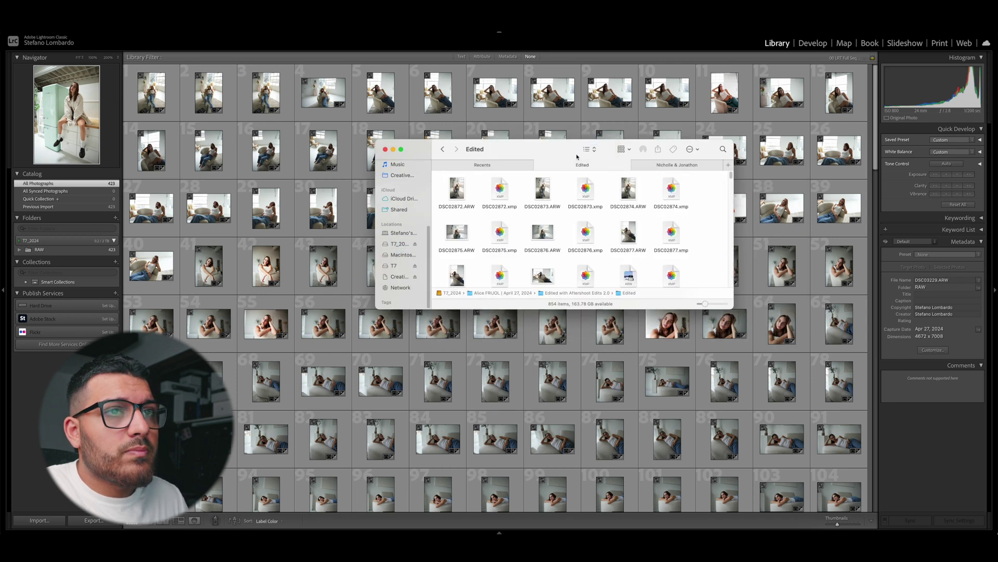
pyautogui.moveTo(577, 156); pyautogui.dragTo(514, 124)
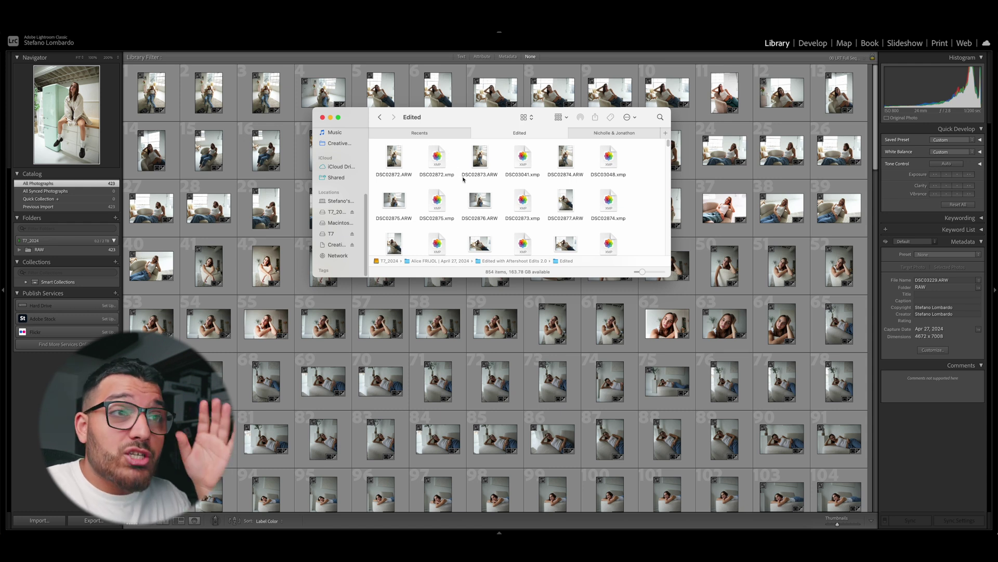
pyautogui.scroll(-5, 463, 182)
pyautogui.scroll(-3, 463, 183)
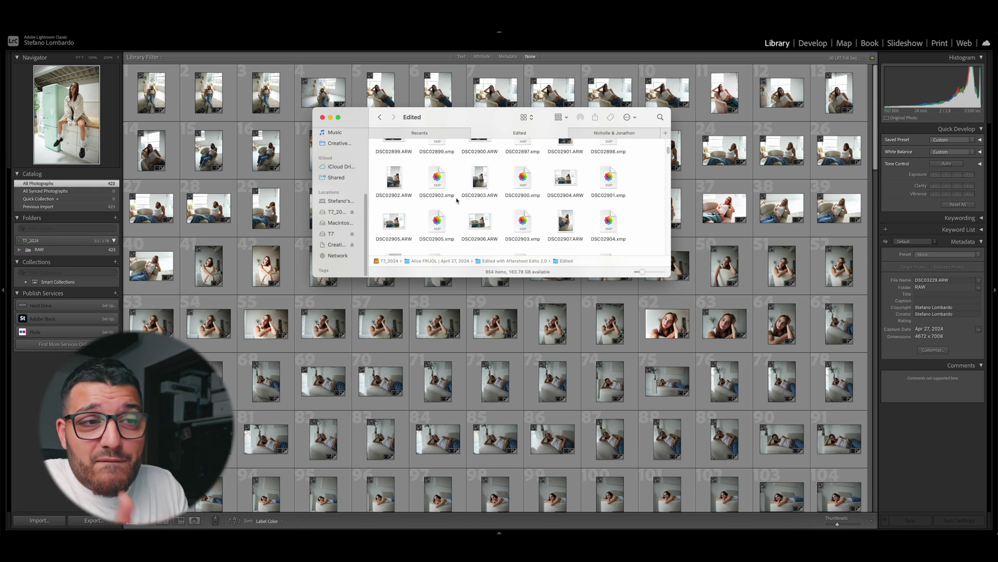
pyautogui.scroll(-10, 474, 147)
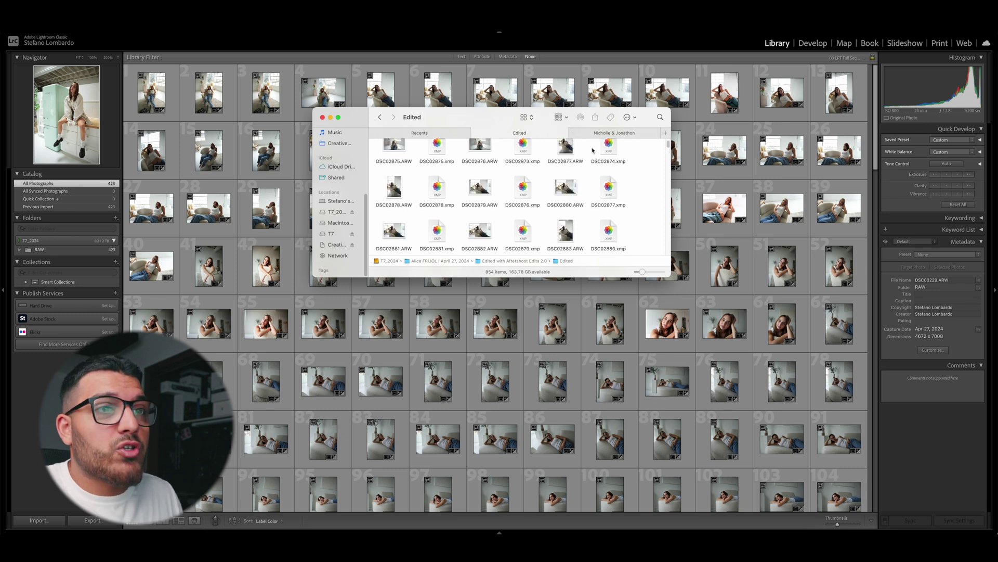
pyautogui.moveTo(638, 156); pyautogui.dragTo(536, 172)
pyautogui.scroll(15, 535, 171)
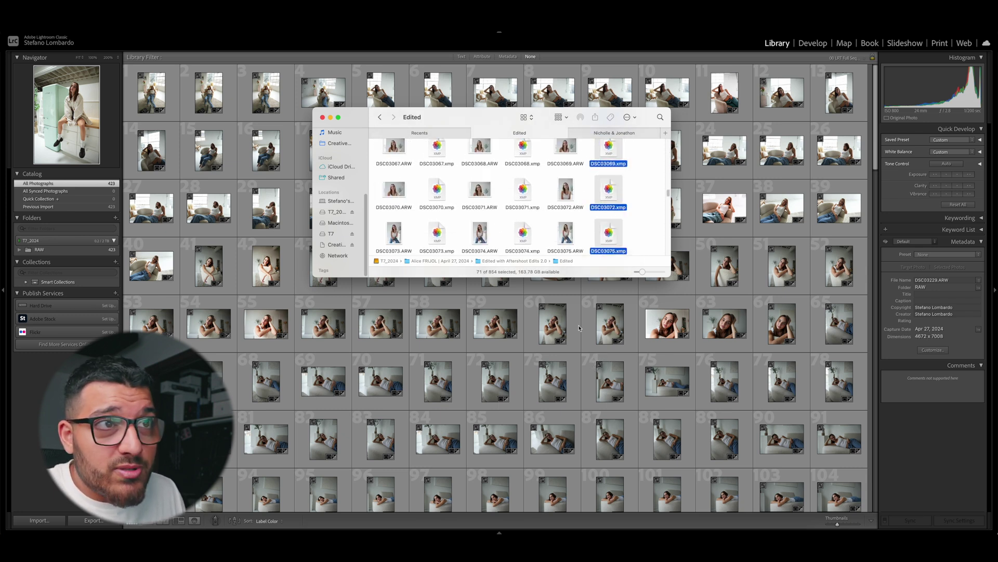
pyautogui.moveTo(546, 144); pyautogui.dragTo(419, 342)
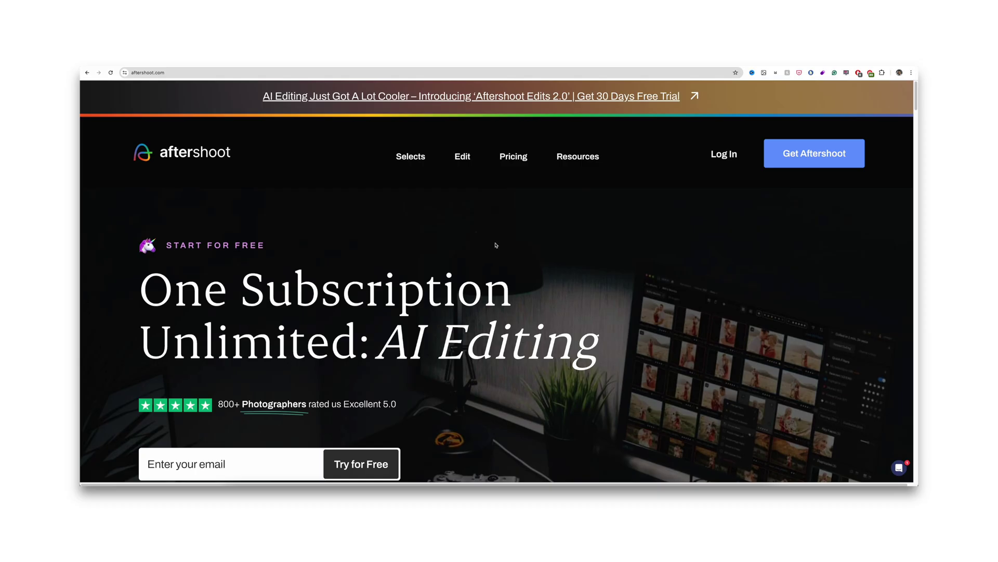
# - Open the Pricing page from the Aftershoot site's top navigation to view the plans
pyautogui.click(511, 159)
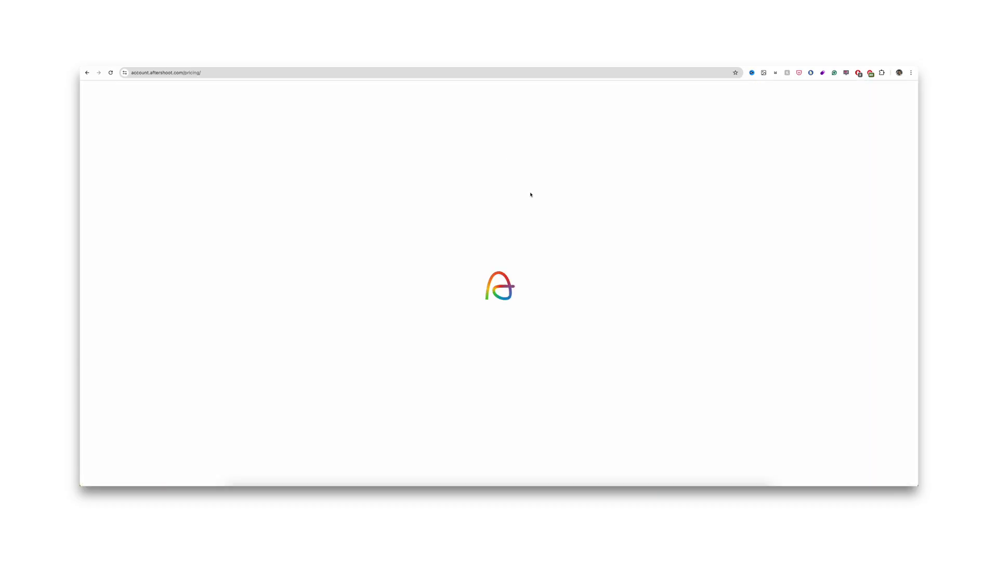